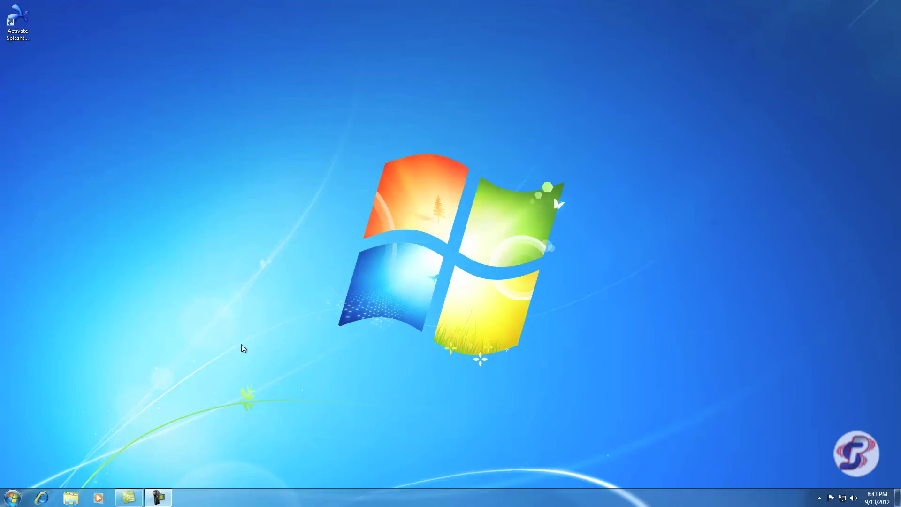
# Step: Launch Internet Explorer from the taskbar
pyautogui.click(43, 498)
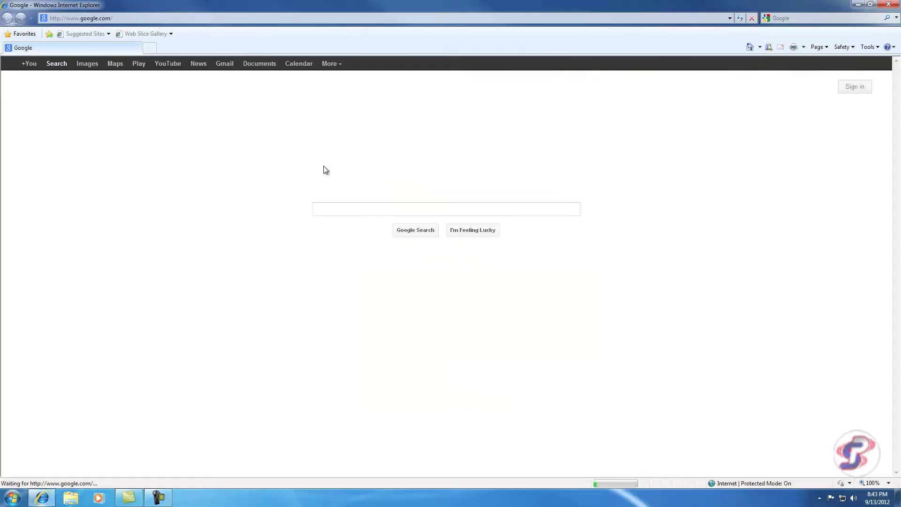
# Step: Go to the andreaelectronics website from the address bar
pyautogui.click(162, 18)
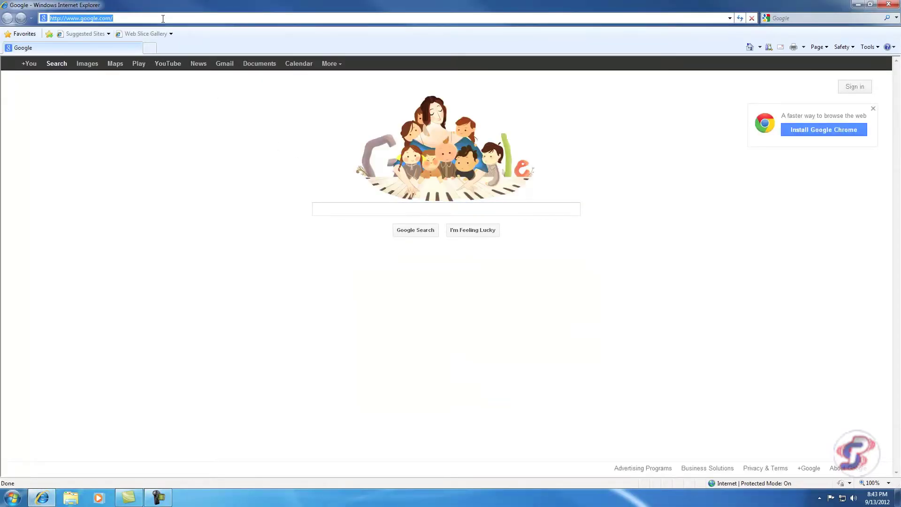
pyautogui.write('andreaelectr')
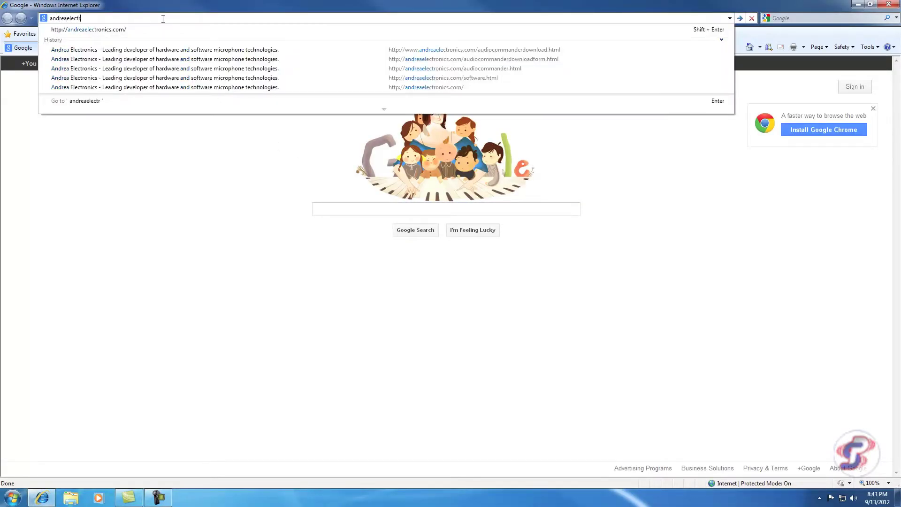
pyautogui.write('onics')
pyautogui.press('Return')
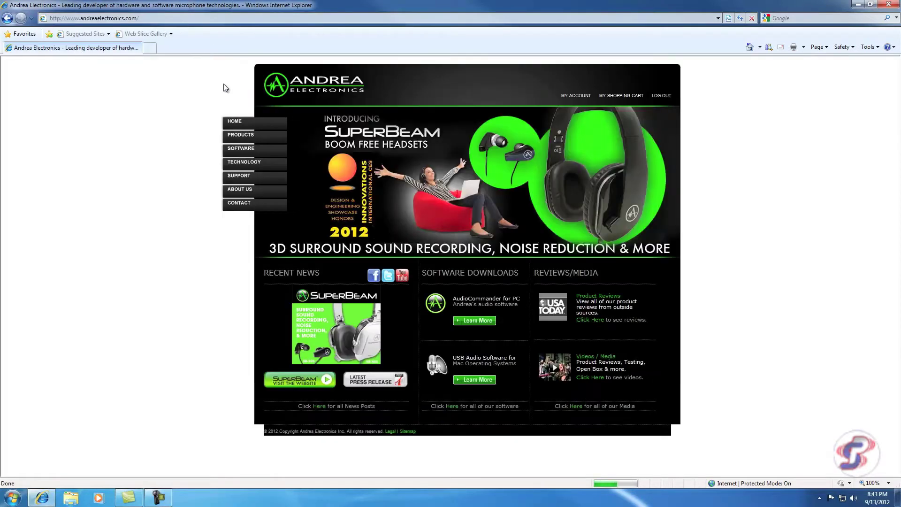
# Step: Open the AudioCommander Download Now form via the Software page
pyautogui.click(252, 149)
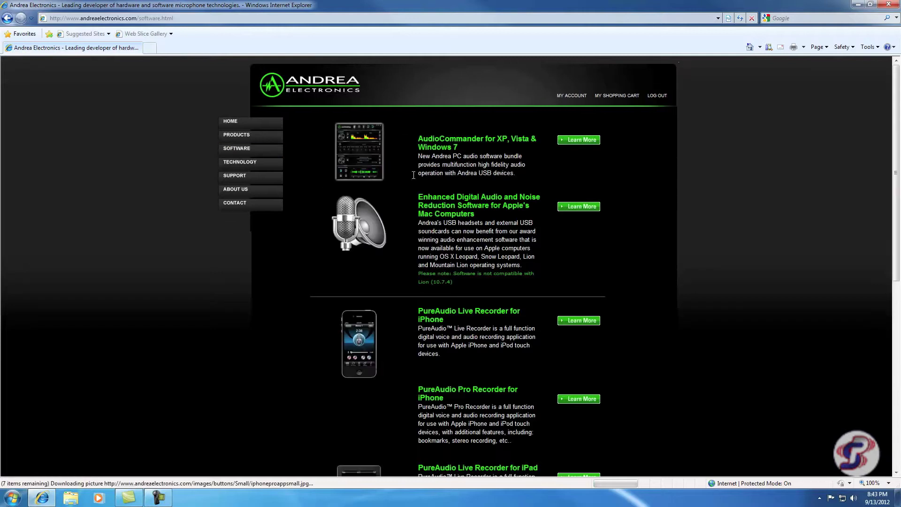
pyautogui.click(466, 144)
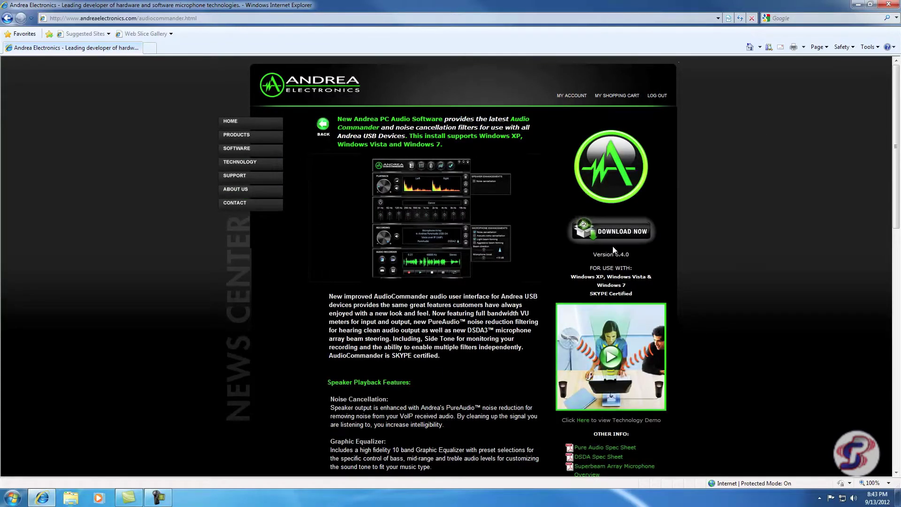
pyautogui.click(607, 231)
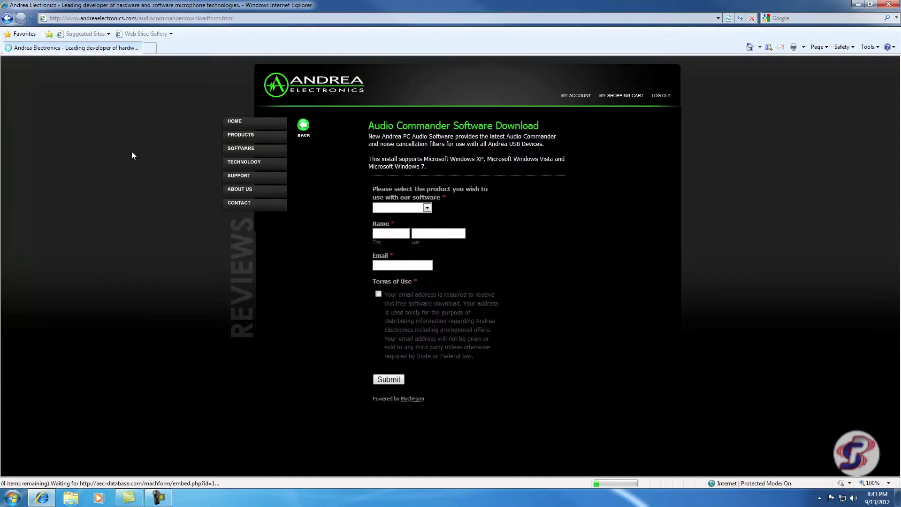
# Step: Pick USB-SA Series, enter the user's first name, last name and e-mail, accept the terms, and submit
pyautogui.click(448, 210)
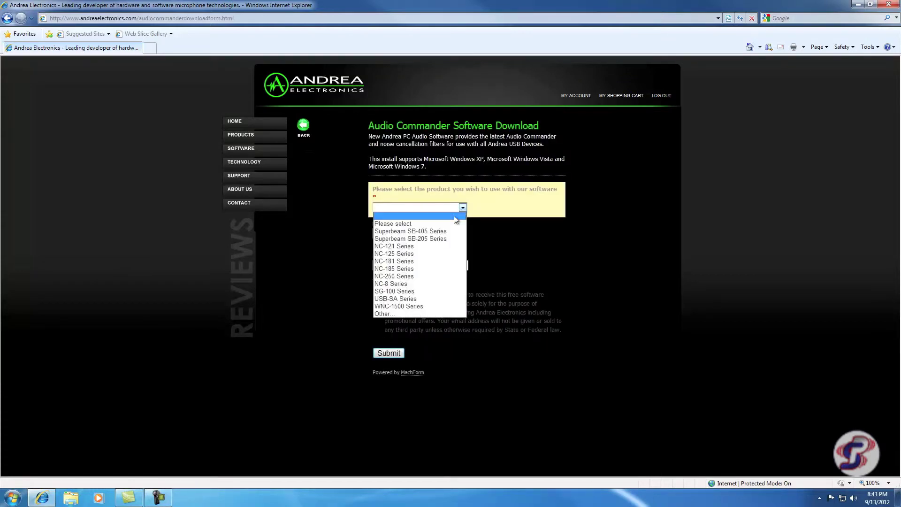
pyautogui.click(436, 297)
pyautogui.click(399, 233)
pyautogui.write('Joe')
pyautogui.press('Tab')
pyautogui.write('Smith')
pyautogui.press('Tab')
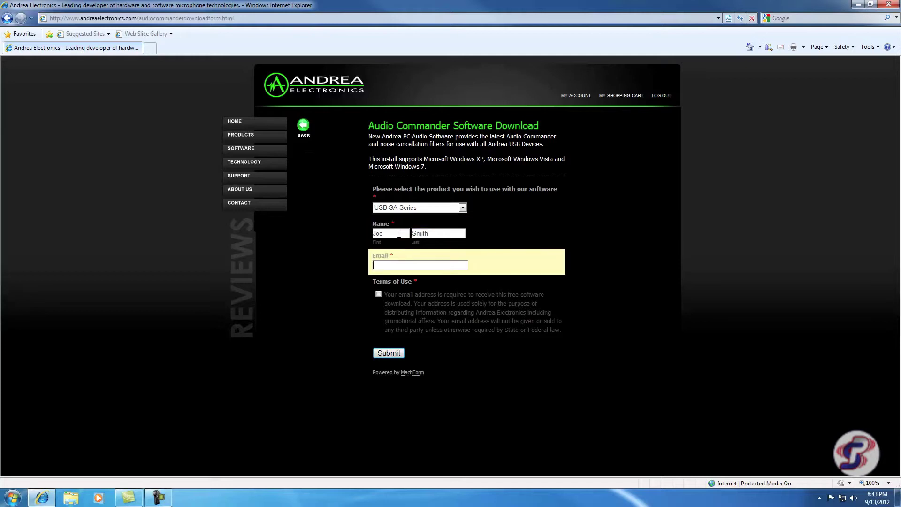
pyautogui.click(379, 294)
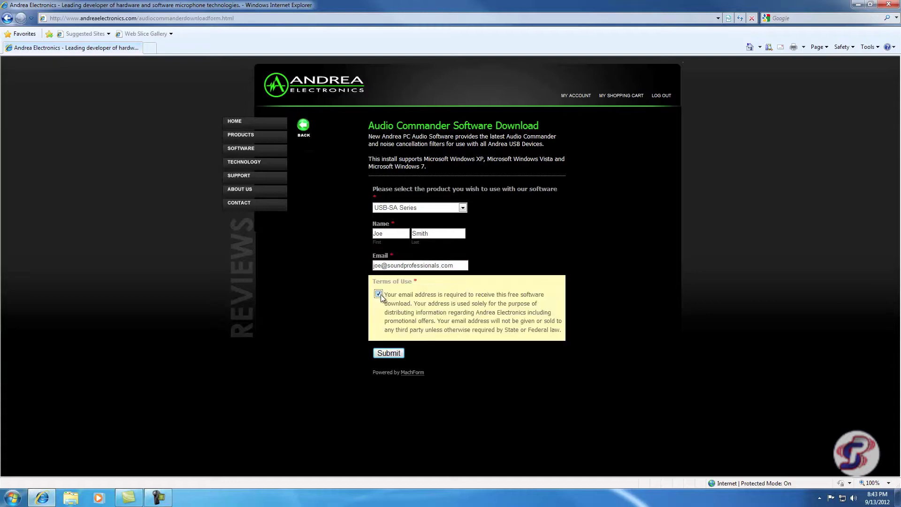
pyautogui.press('Return')
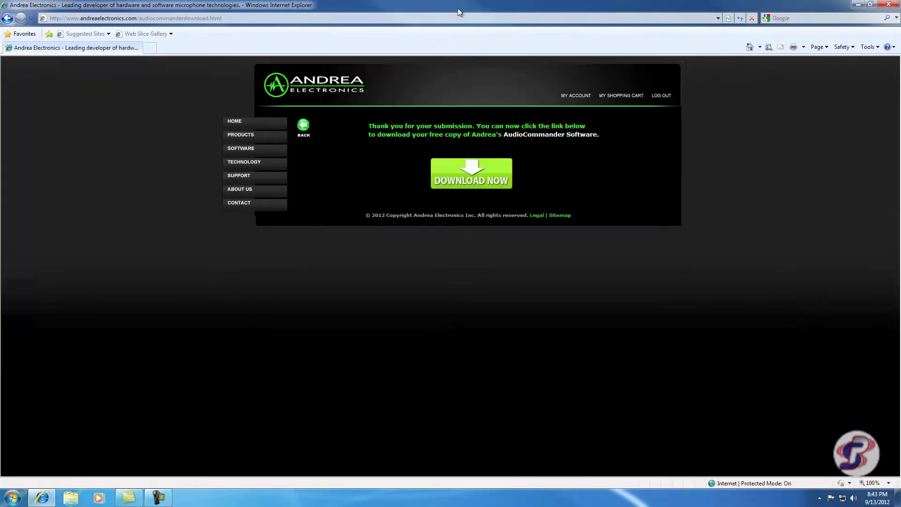
# Step: Download the AudioCommander installer and save it as AndreaElectronicsUSBAudio6.exe
pyautogui.click(476, 187)
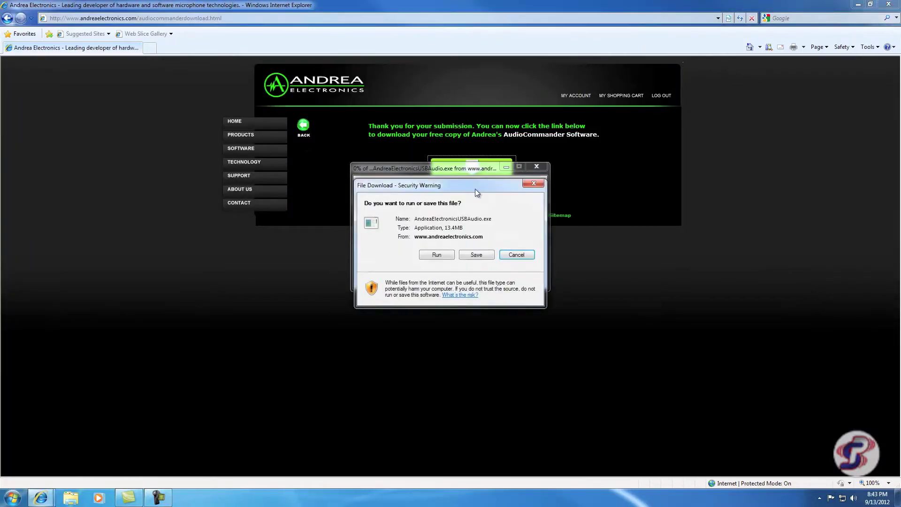
pyautogui.click(472, 254)
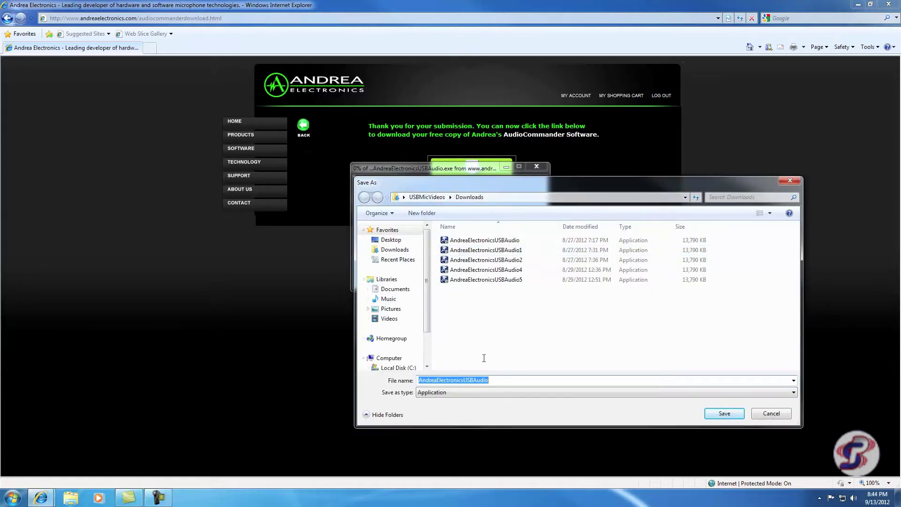
pyautogui.click(524, 381)
pyautogui.write('6')
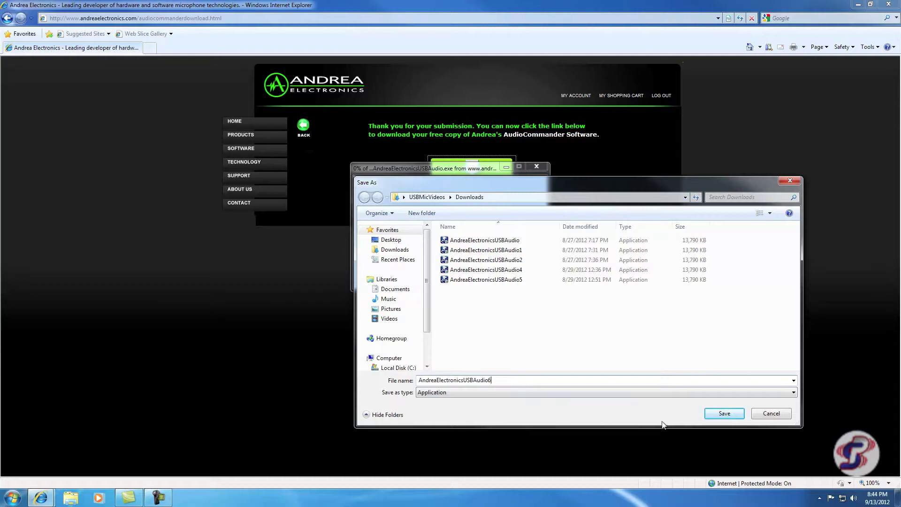
pyautogui.click(726, 415)
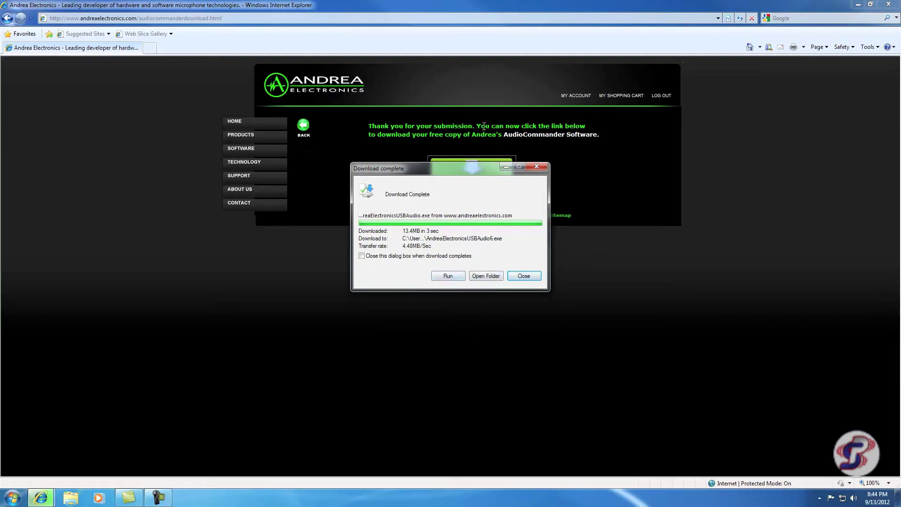
# Step: Run the installer, declining the Java prompt and allowing the Andrea installer's changes
pyautogui.click(449, 276)
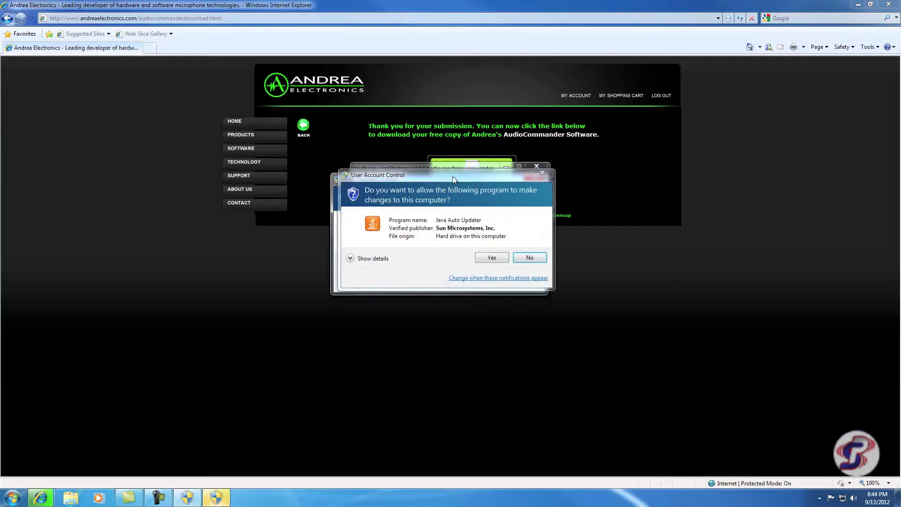
pyautogui.press('Escape')
pyautogui.moveTo(434, 174); pyautogui.dragTo(429, 181)
pyautogui.click(469, 258)
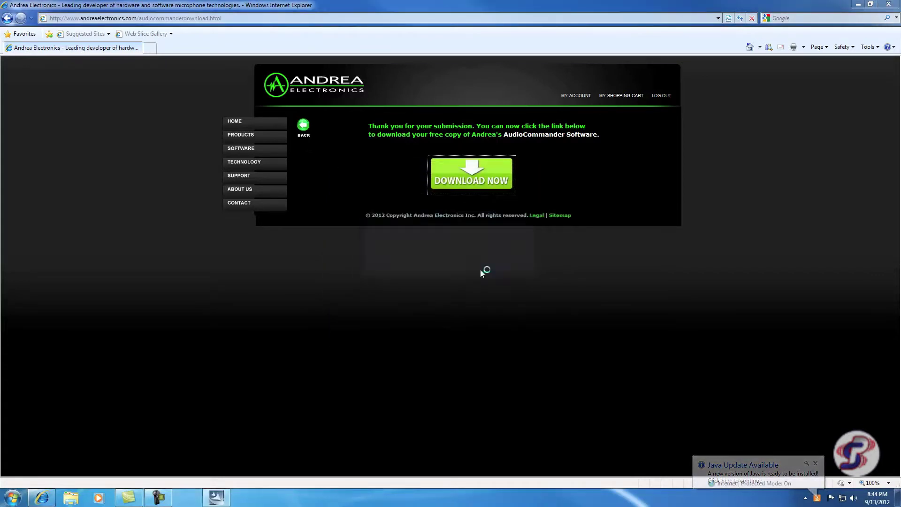
# Step: Step through the setup wizard to Finish and minimize the browser
pyautogui.click(502, 331)
pyautogui.click(502, 331)
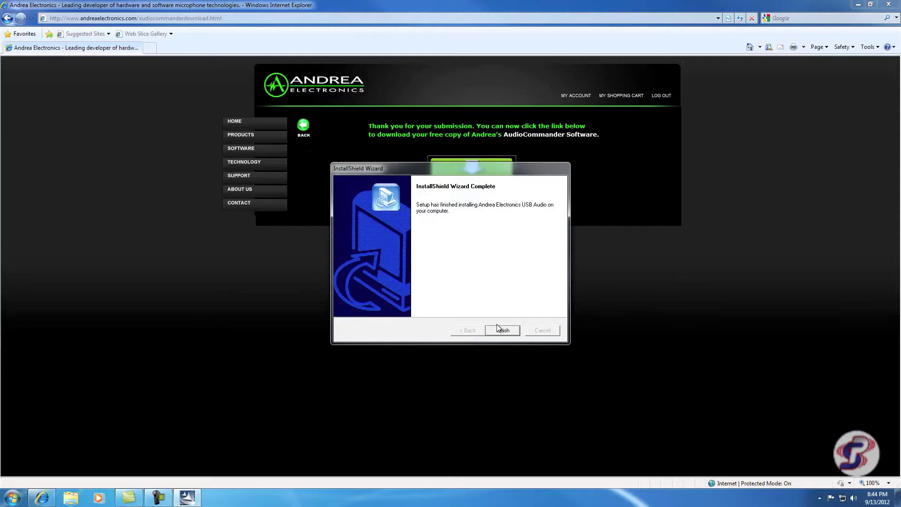
pyautogui.click(498, 329)
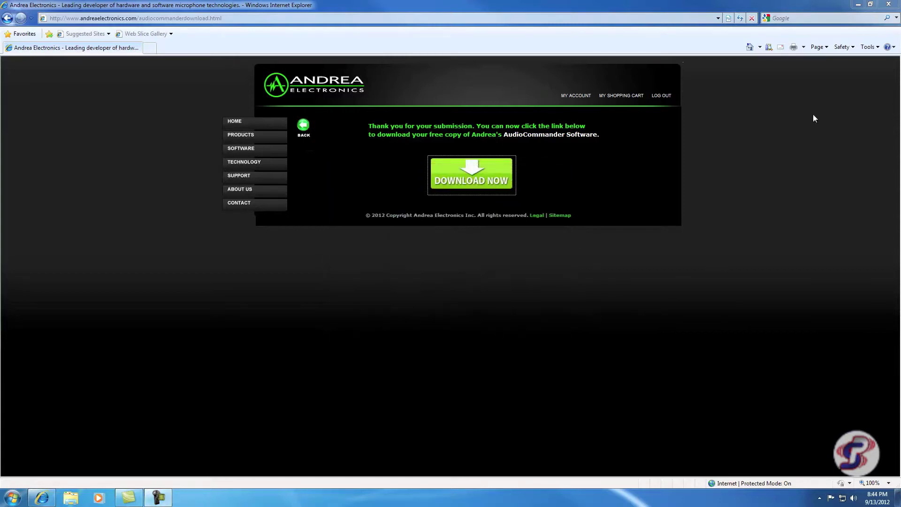
pyautogui.click(858, 5)
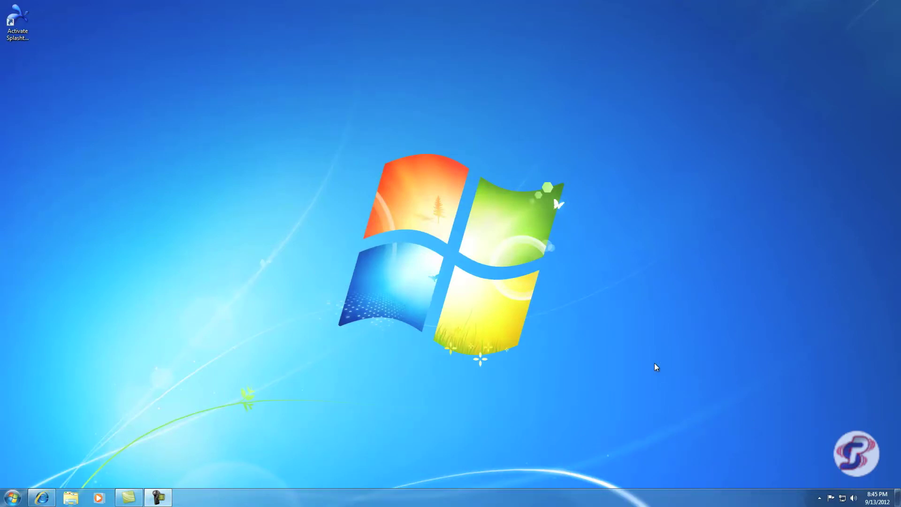
# Step: End the AudioCommander.exe process in Task Manager, then close Task Manager
pyautogui.hotkey('ctrl', 'shift', 'Escape')
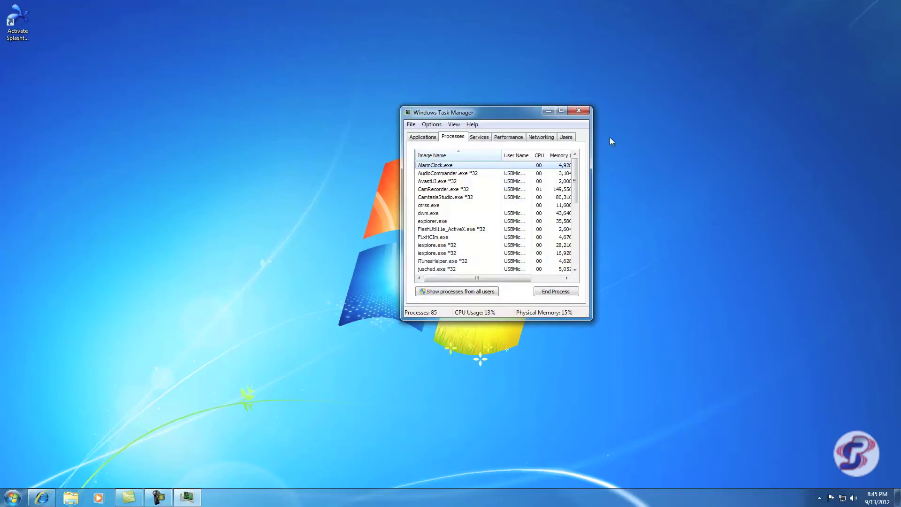
pyautogui.click(450, 174)
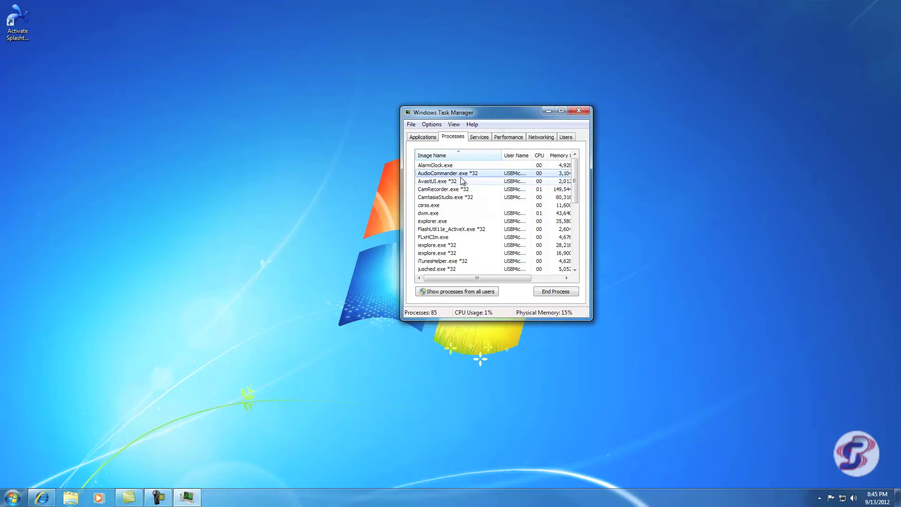
pyautogui.click(560, 299)
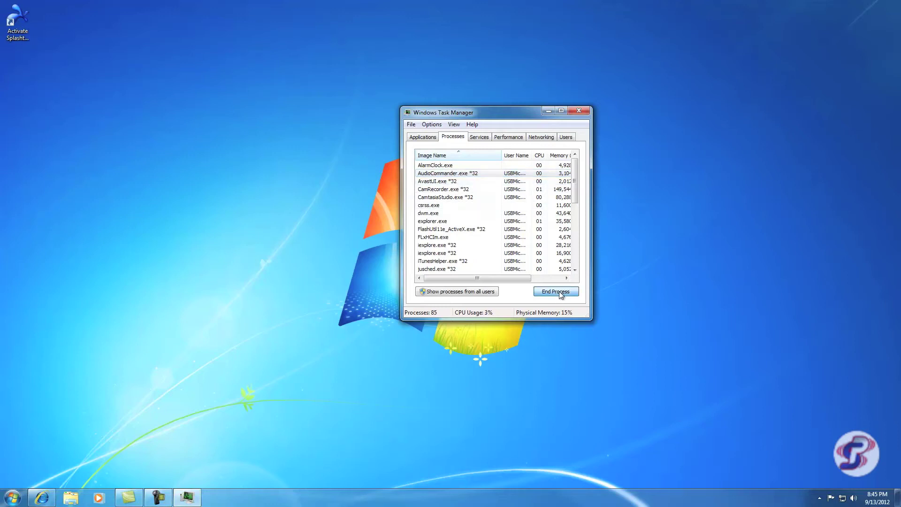
pyautogui.click(466, 266)
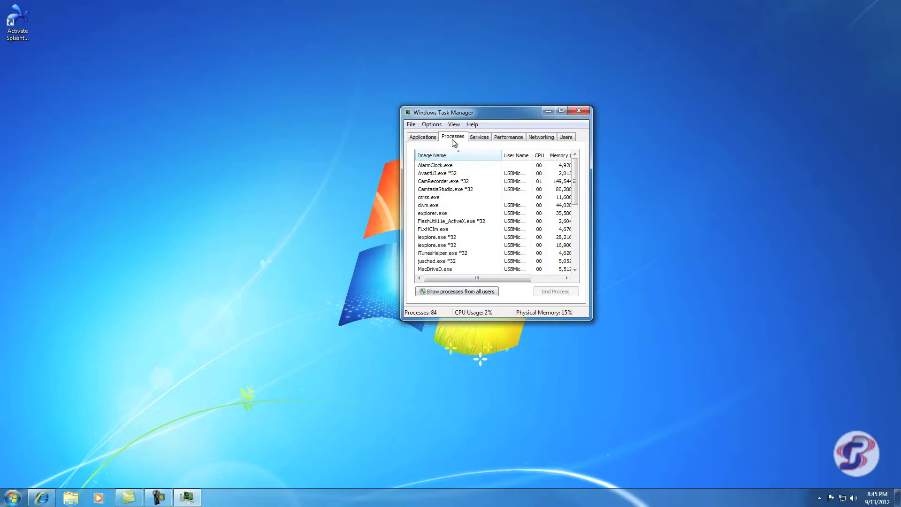
pyautogui.click(415, 137)
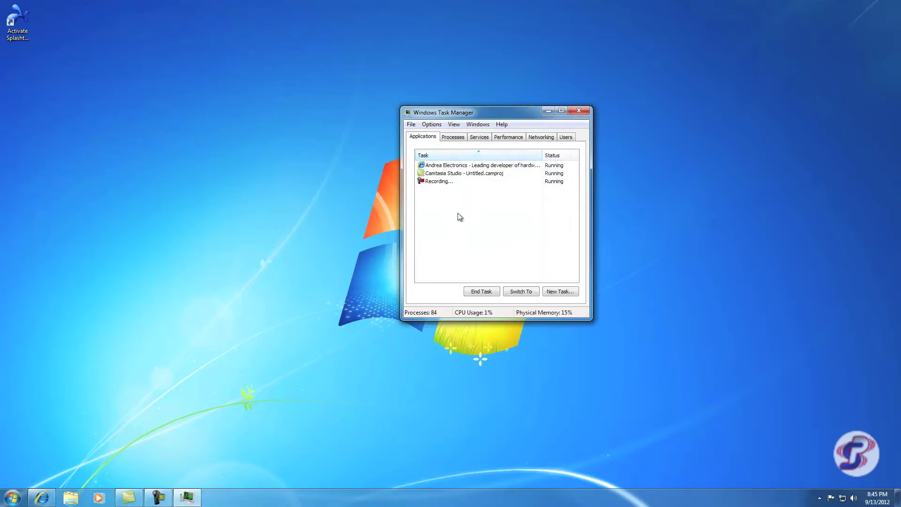
pyautogui.click(454, 137)
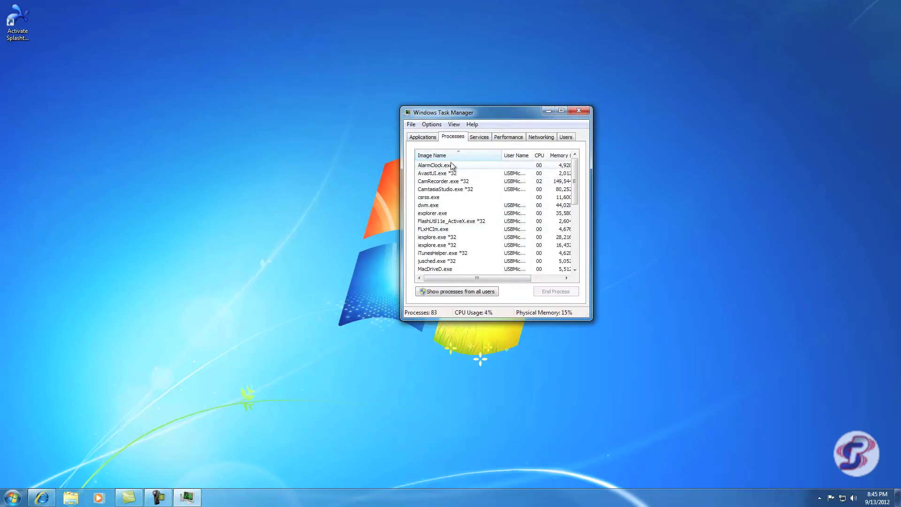
pyautogui.click(581, 111)
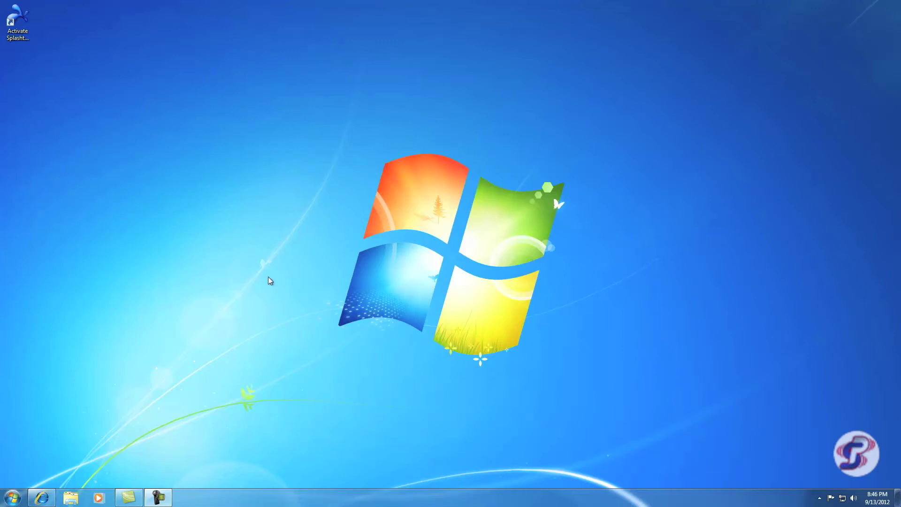
pyautogui.click(18, 497)
# Step: Start AudioCommander from the Andrea Electronics folder under All Programs
pyautogui.click(39, 452)
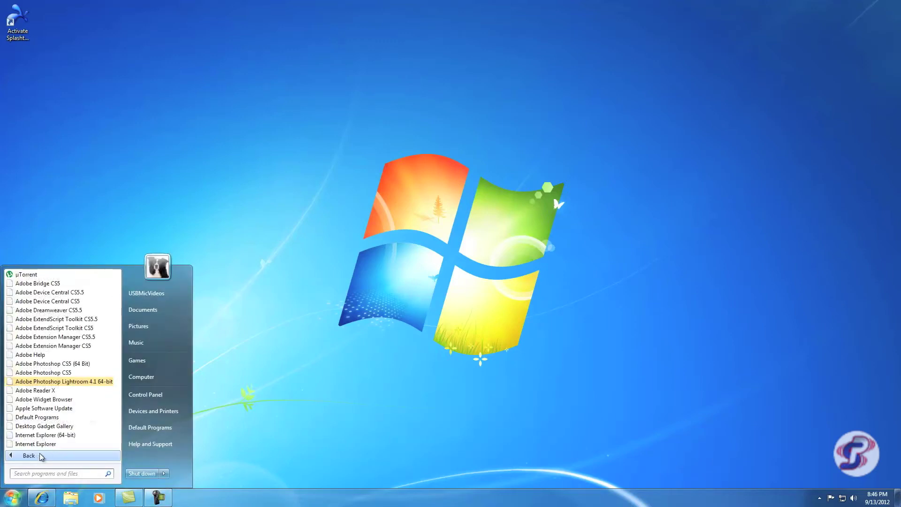
pyautogui.scroll(-10, 78, 384)
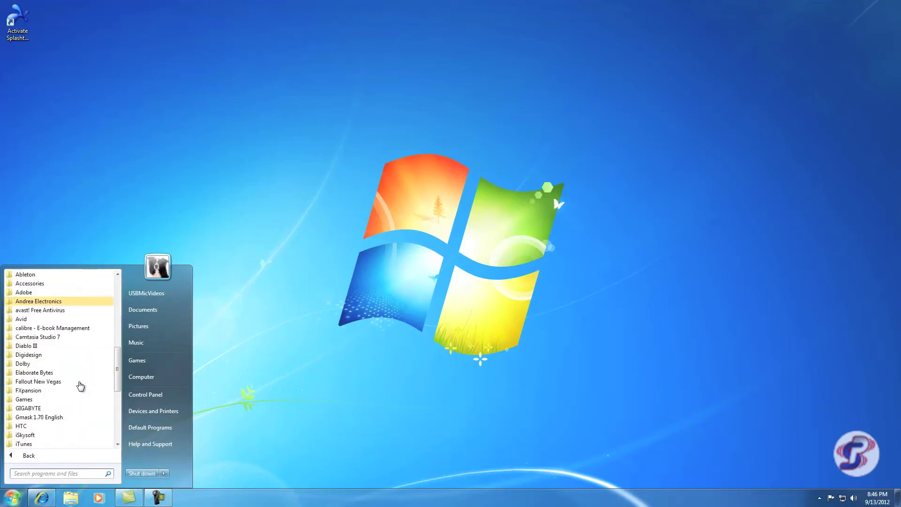
pyautogui.scroll(4, 46, 314)
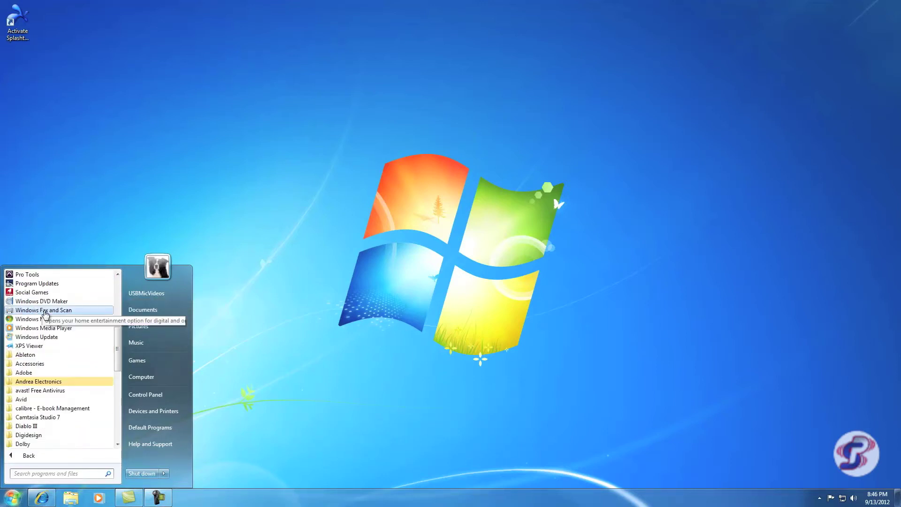
pyautogui.click(41, 381)
pyautogui.click(46, 390)
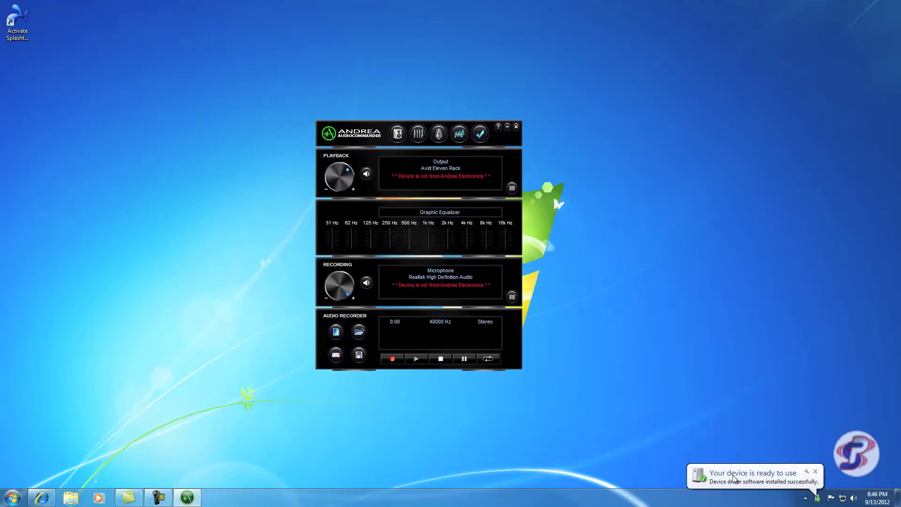
# Step: Dismiss the driver notice, collapse the Graphic Equalizer, and open the Recording device settings
pyautogui.click(816, 472)
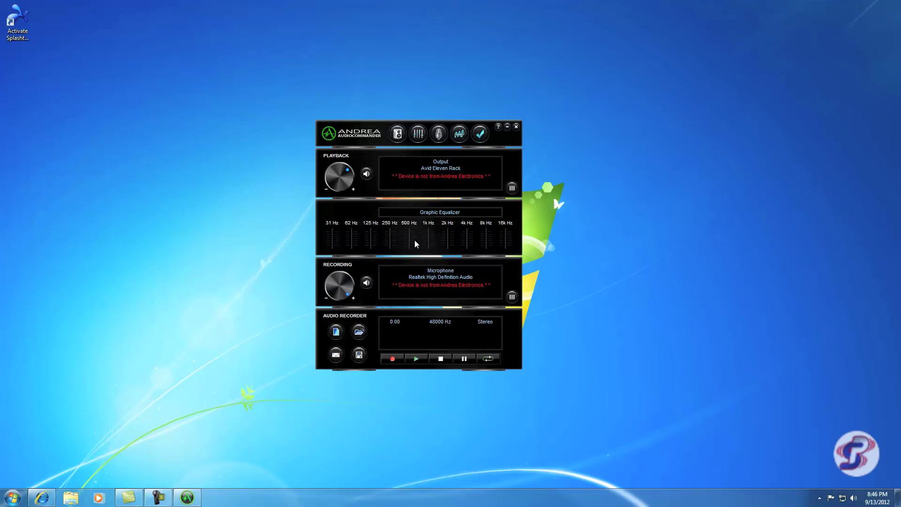
pyautogui.click(419, 136)
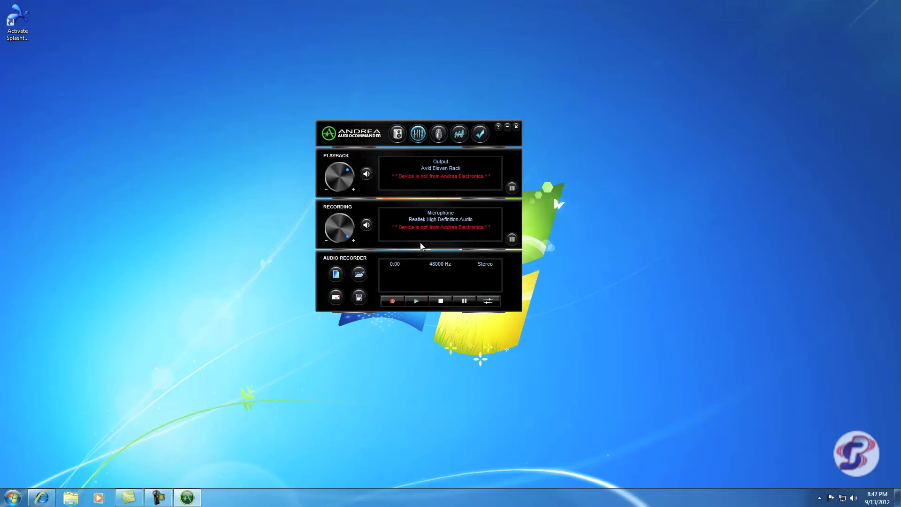
pyautogui.click(443, 220)
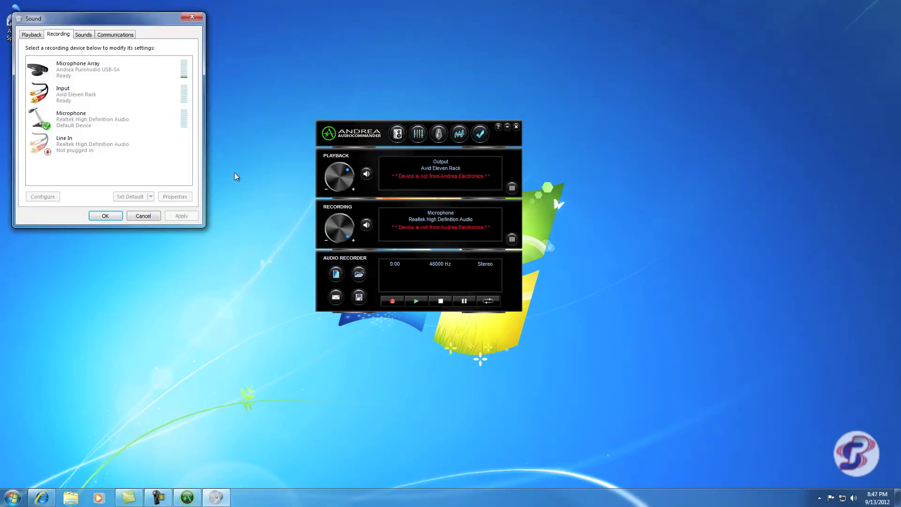
# Step: Set the Andrea PureAudio Microphone Array as the default recording device and confirm with OK
pyautogui.moveTo(96, 18); pyautogui.dragTo(293, 120)
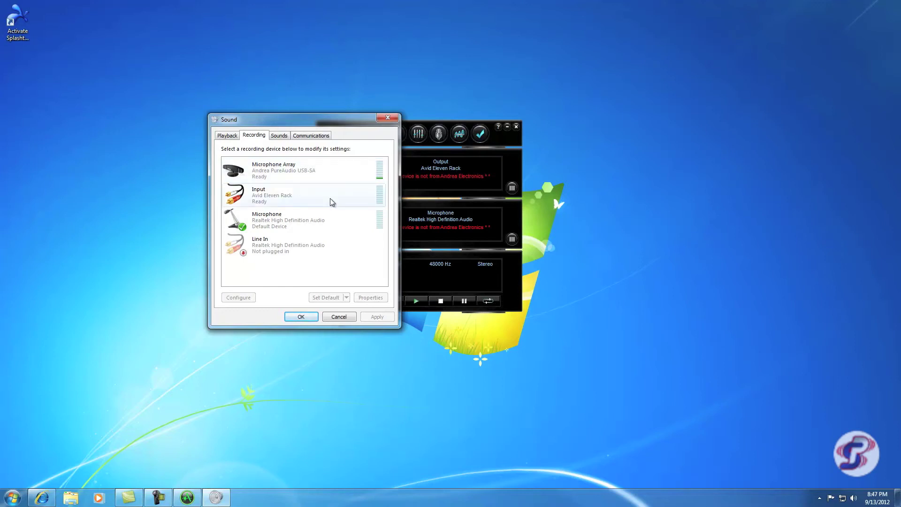
pyautogui.click(336, 175)
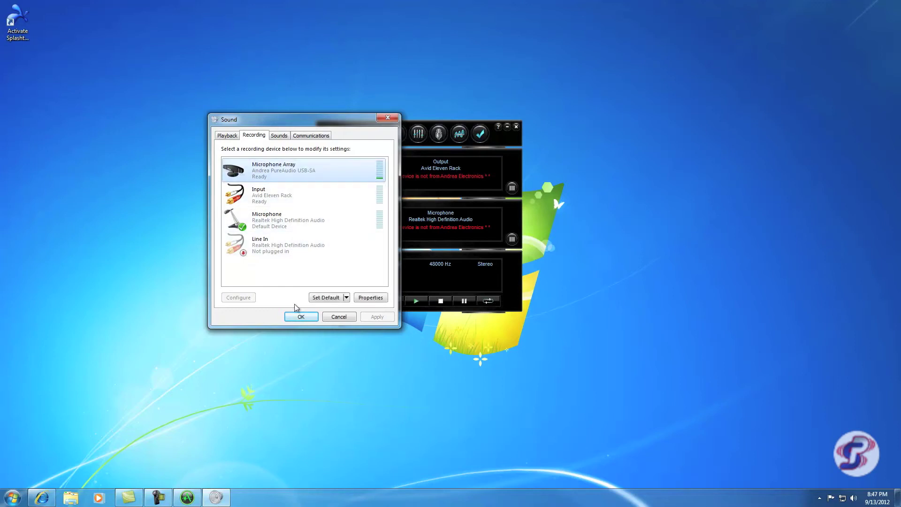
pyautogui.click(325, 297)
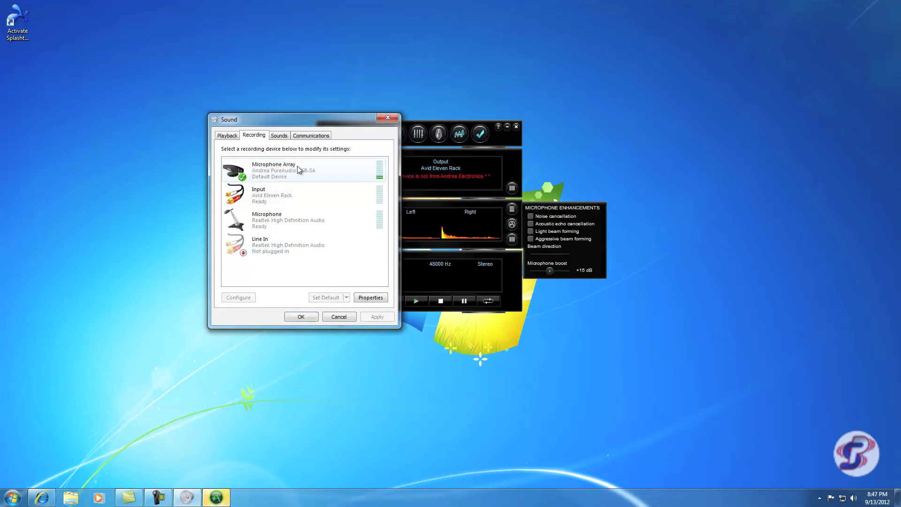
pyautogui.click(301, 318)
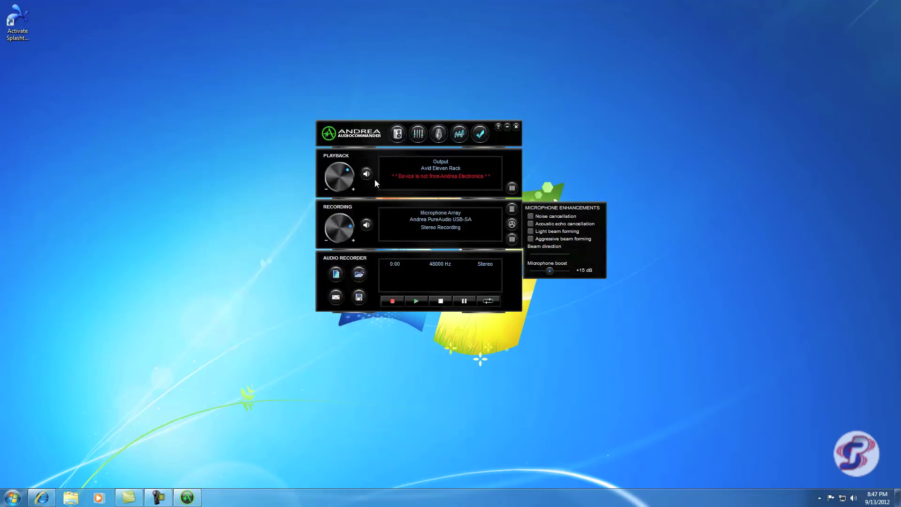
# Step: Turn the Recording volume knob up to 100% and close the Microphone Enhancements panel
pyautogui.moveTo(384, 133); pyautogui.dragTo(383, 115)
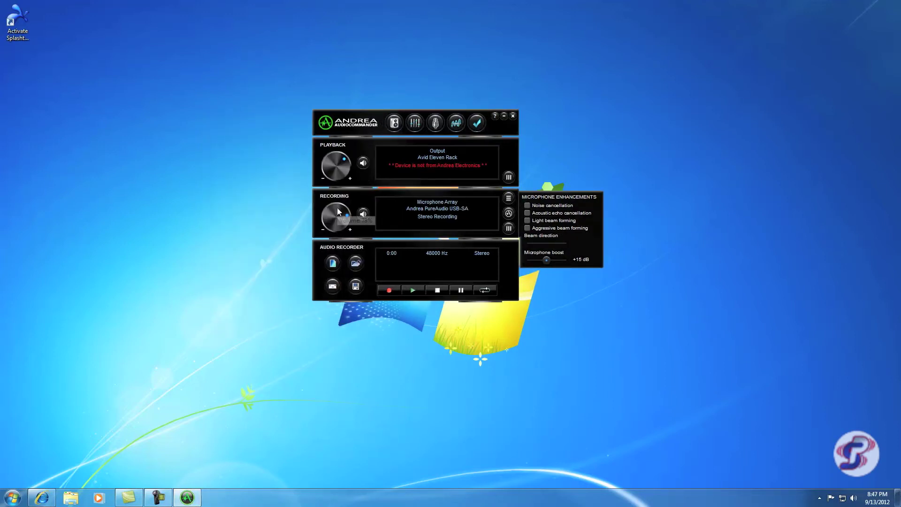
pyautogui.moveTo(337, 230)
pyautogui.scroll(5, 336, 228)
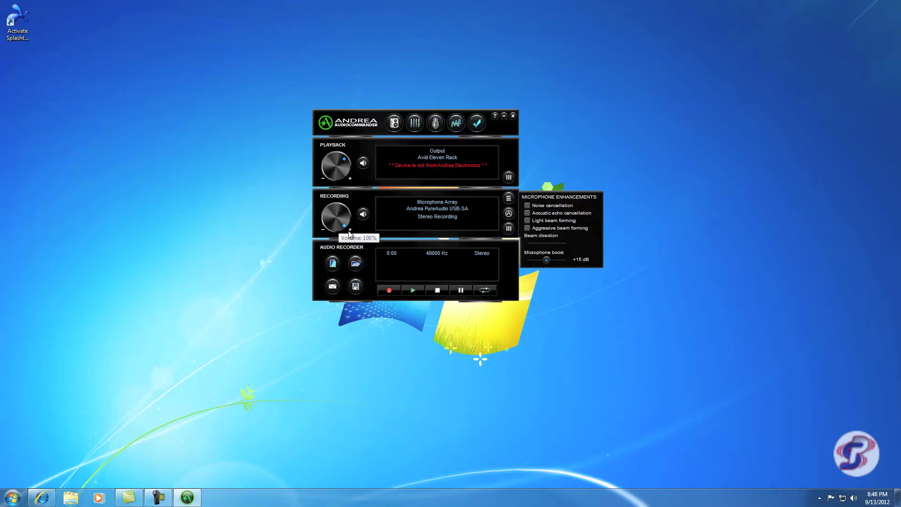
pyautogui.click(509, 214)
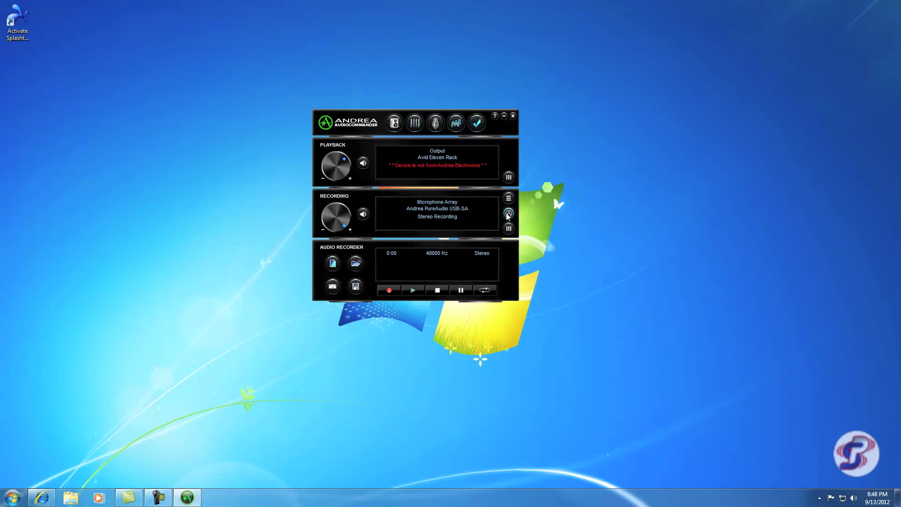
pyautogui.click(509, 214)
pyautogui.click(509, 214)
# Step: Open the microphone enhancements options for the PureAudio USB-SA Microphone Array
pyautogui.click(509, 214)
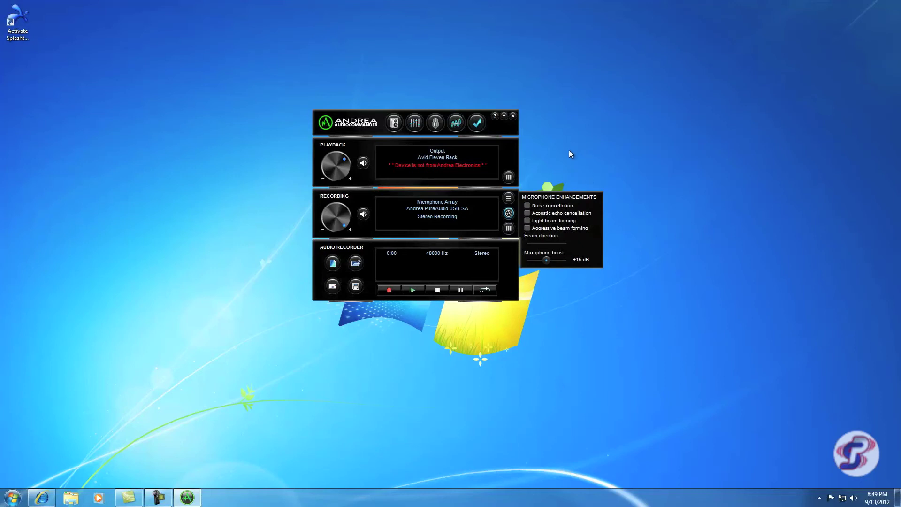
# Step: Enable noise cancellation and acoustic echo cancellation, then disable both again
pyautogui.click(528, 206)
pyautogui.click(528, 213)
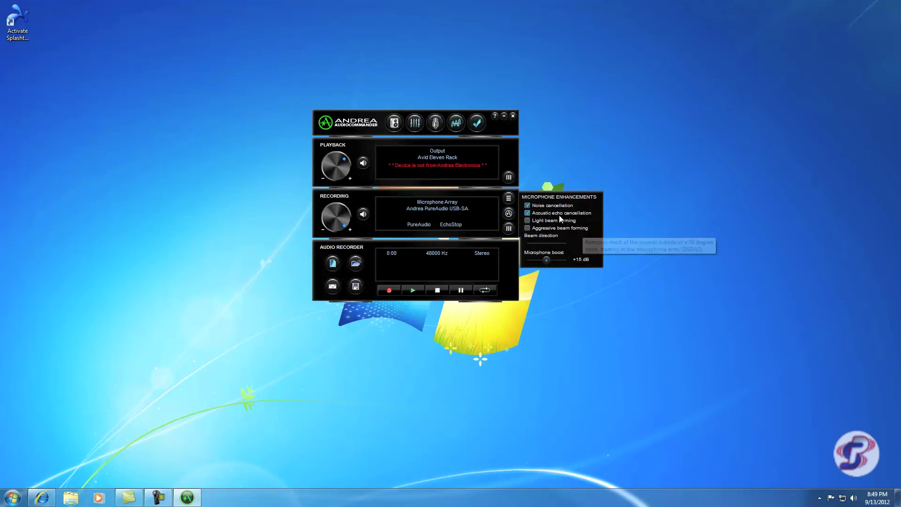
pyautogui.click(535, 207)
pyautogui.click(542, 213)
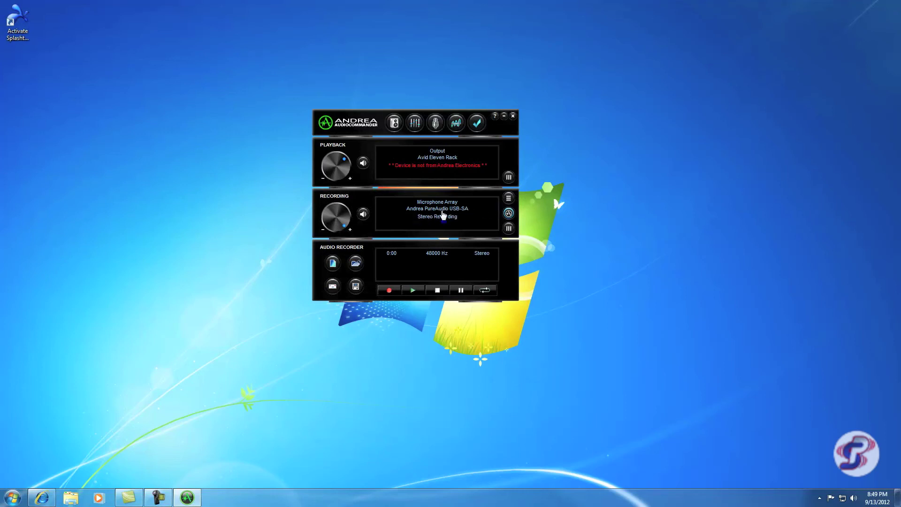
pyautogui.moveTo(508, 214)
pyautogui.click(437, 159)
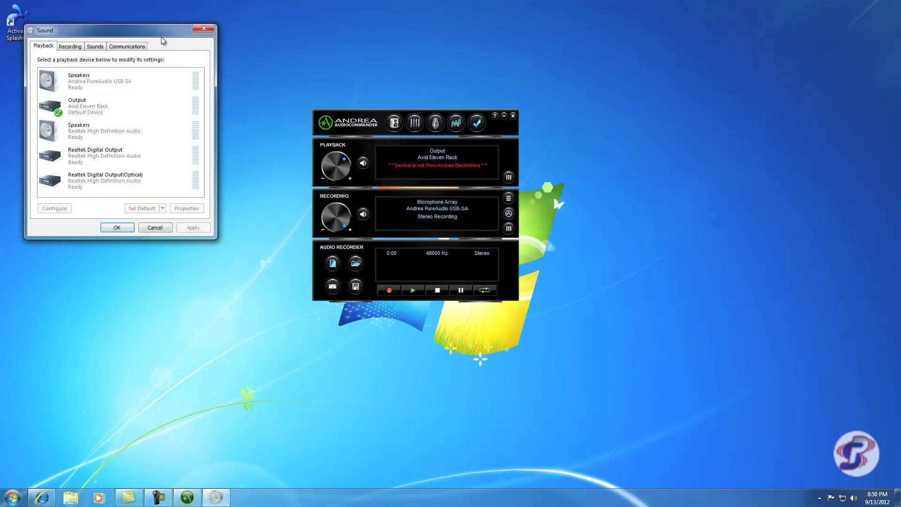
pyautogui.moveTo(161, 36); pyautogui.dragTo(224, 104)
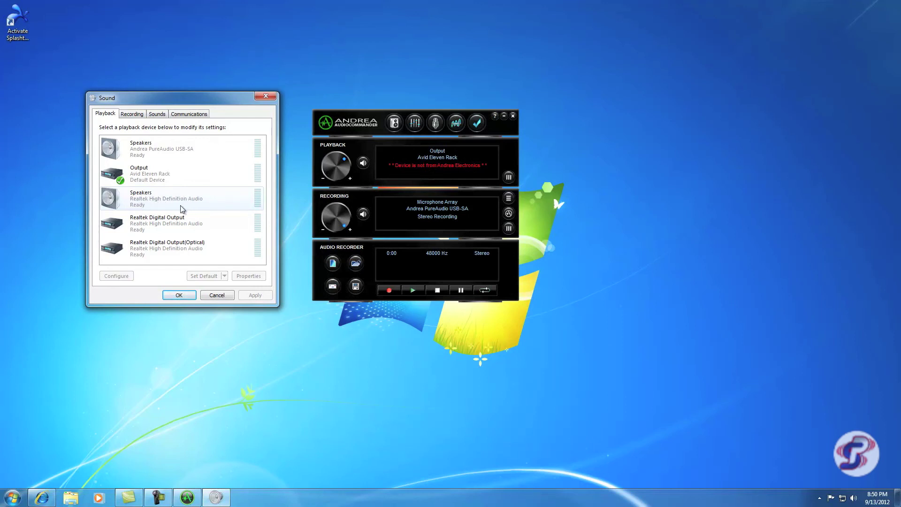
pyautogui.click(170, 205)
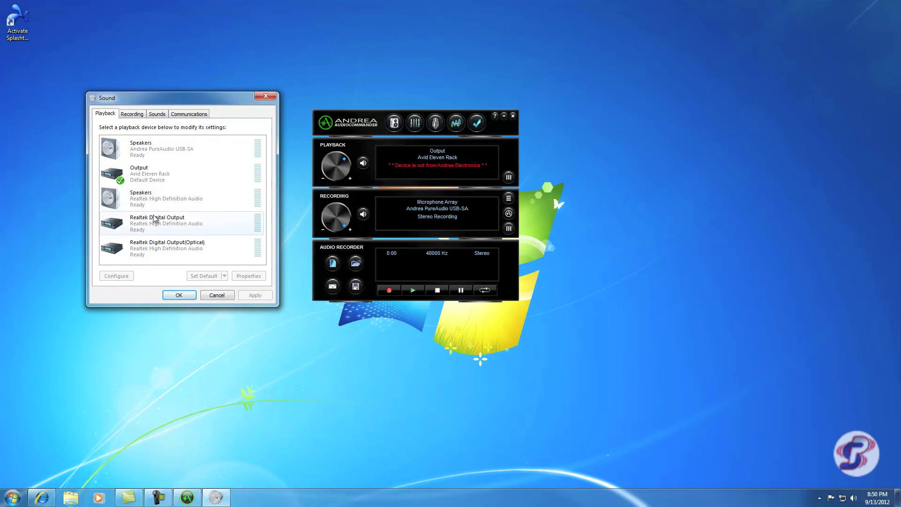
pyautogui.click(216, 295)
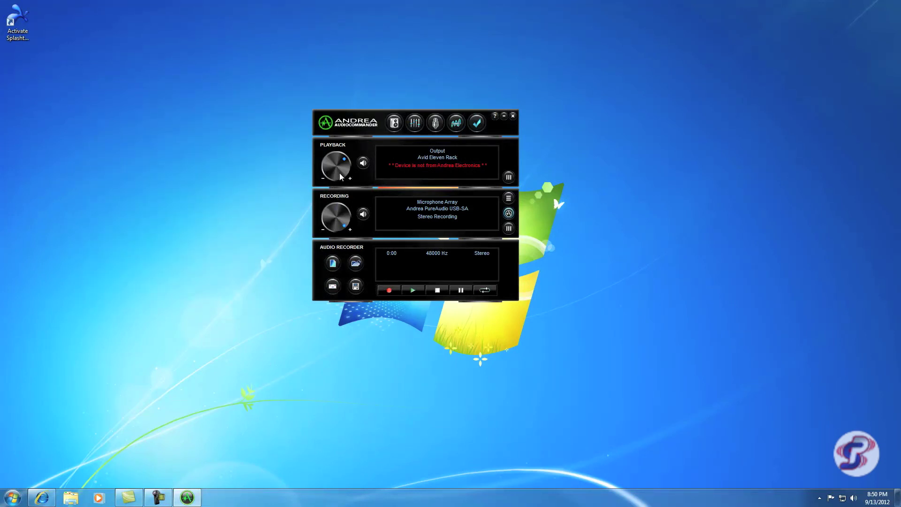
# Step: Lower playback volume to about 61%, open Windows Sound, and open the Andrea PureAudio speakers' properties
pyautogui.moveTo(345, 160)
pyautogui.moveTo(347, 163); pyautogui.dragTo(344, 158)
pyautogui.click(443, 156)
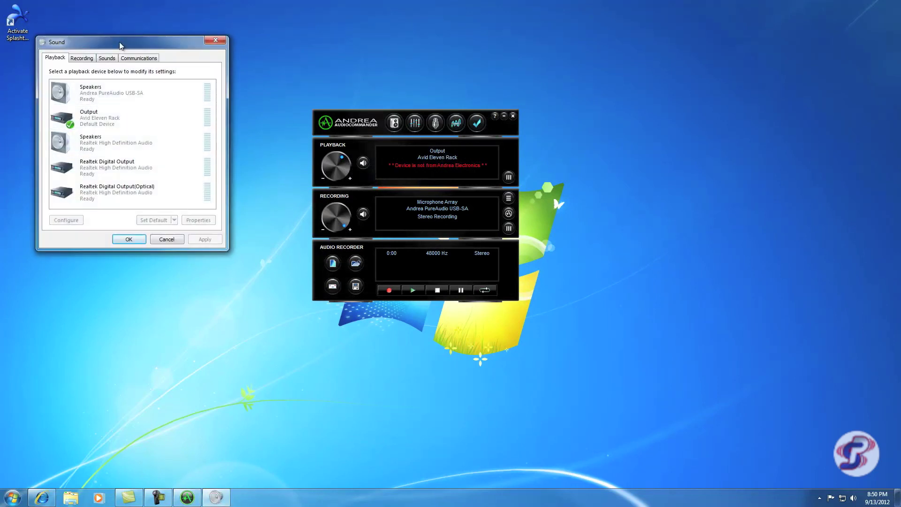
pyautogui.moveTo(120, 46); pyautogui.dragTo(191, 107)
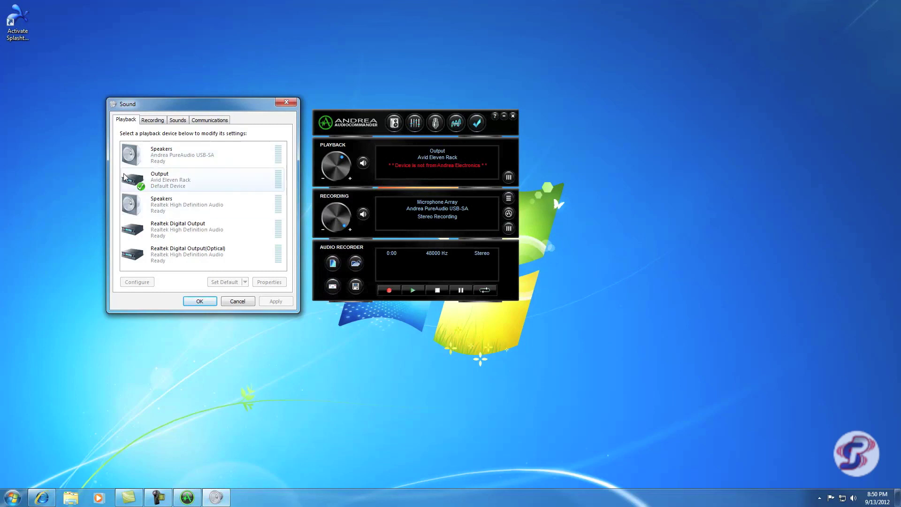
pyautogui.doubleClick(238, 155)
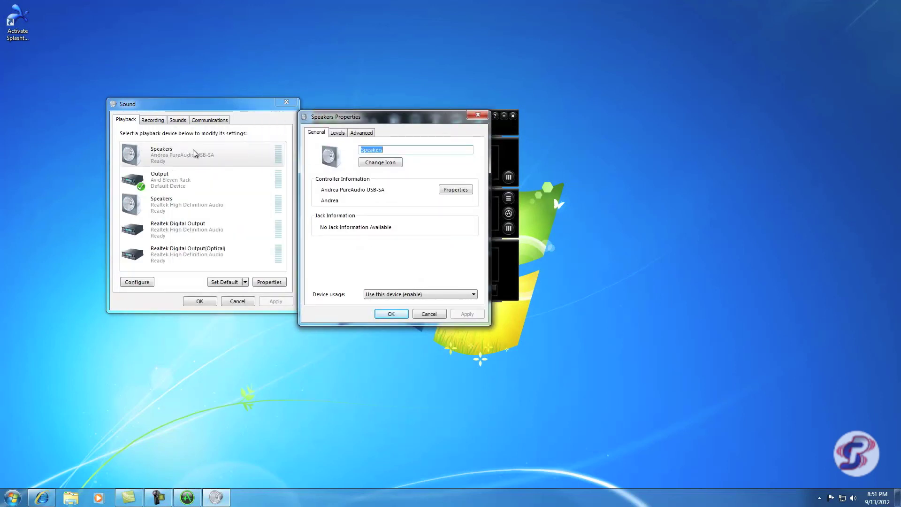
# Step: Unmute the Microphone Array on the Andrea PureAudio speakers' Levels tab and apply with OK
pyautogui.moveTo(334, 116); pyautogui.dragTo(356, 119)
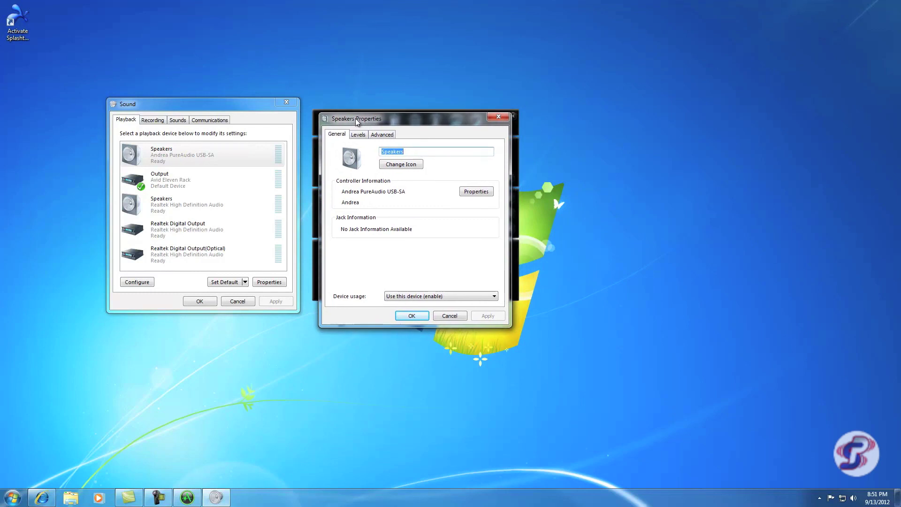
pyautogui.click(361, 135)
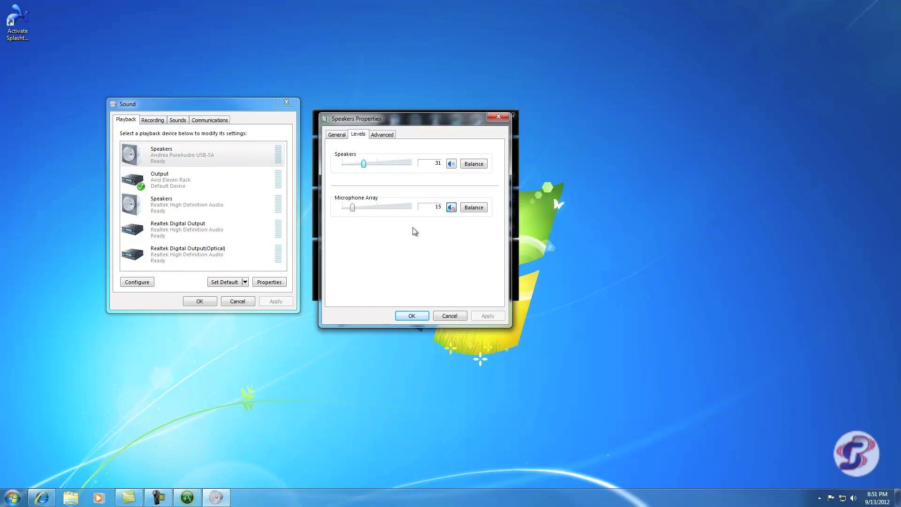
pyautogui.click(452, 208)
pyautogui.click(411, 315)
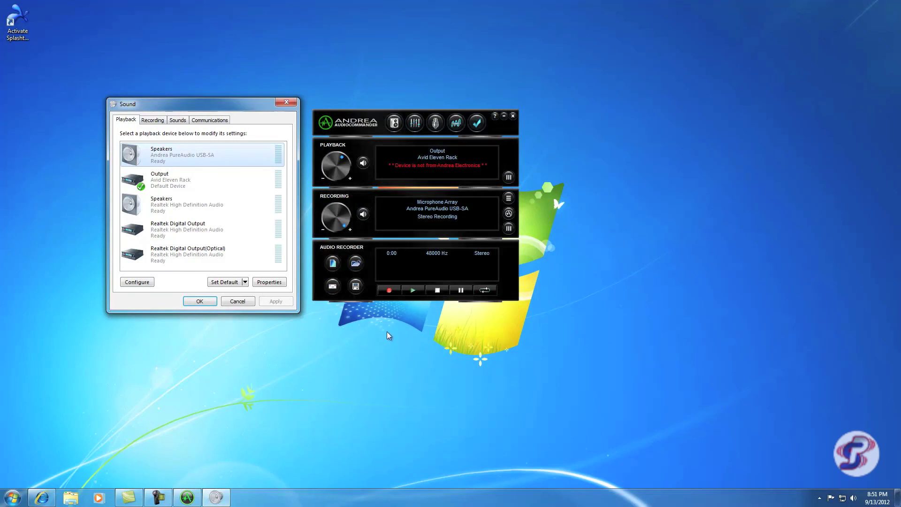
# Step: Close Windows Sound and start a new 44100 Hz stereo recording in the audio recorder
pyautogui.click(202, 303)
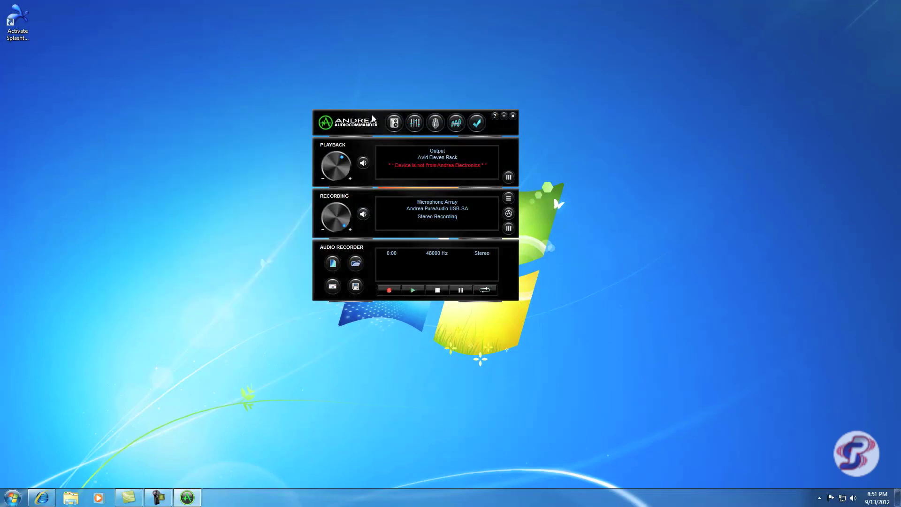
pyautogui.moveTo(373, 114); pyautogui.dragTo(388, 128)
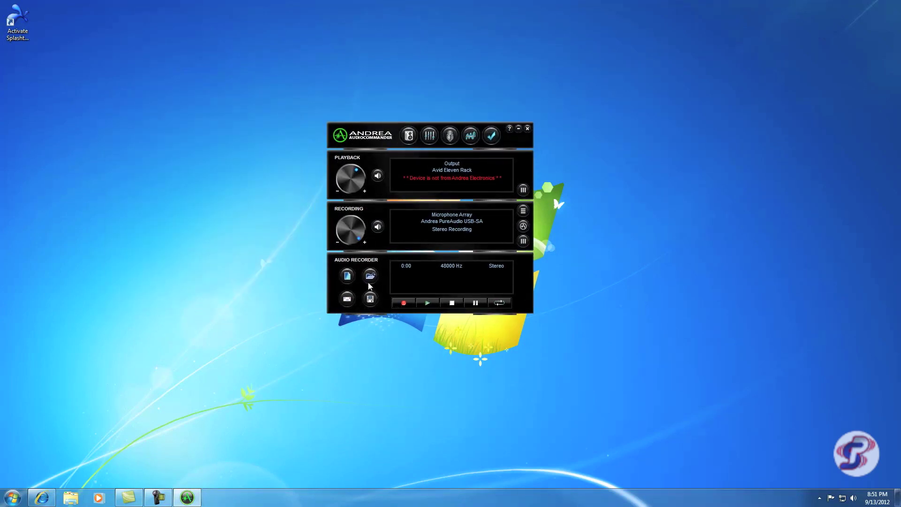
pyautogui.click(347, 277)
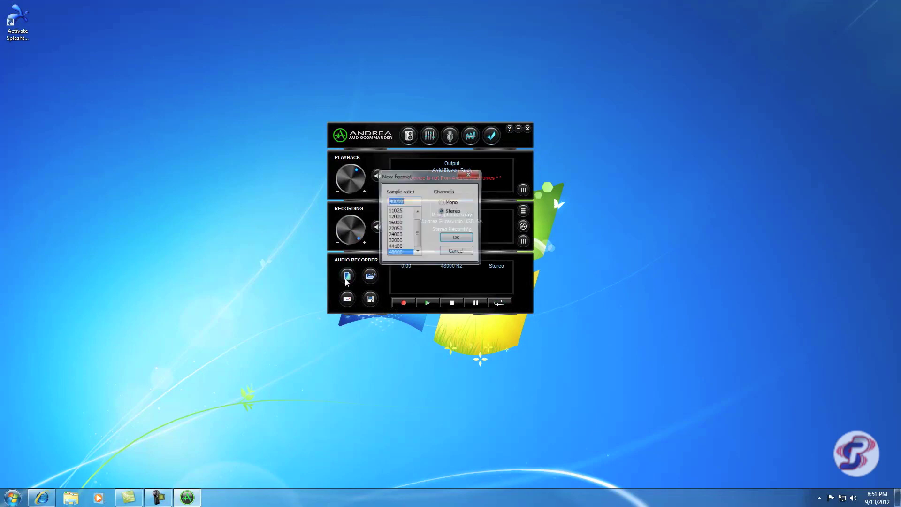
pyautogui.click(402, 248)
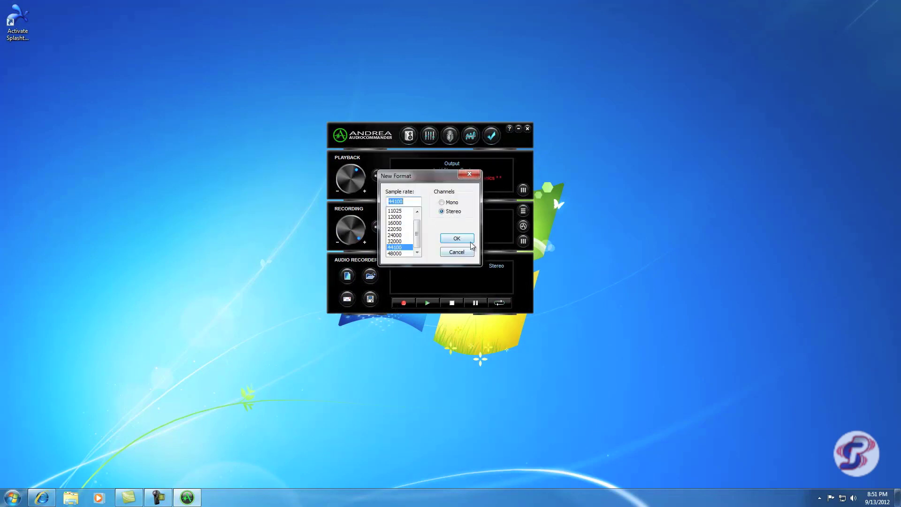
pyautogui.click(472, 239)
# Step: Record a roughly six-second microphone test, then play it back and stop playback
pyautogui.click(405, 303)
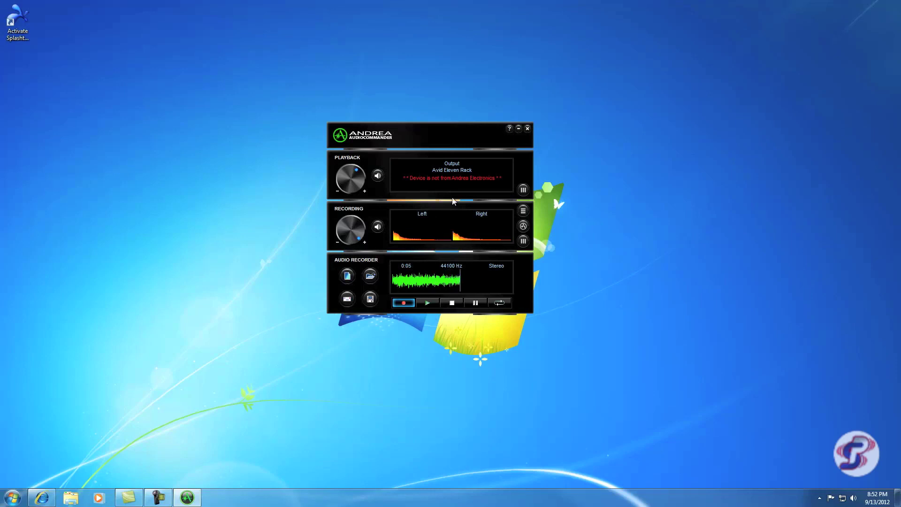
pyautogui.click(452, 302)
pyautogui.click(429, 303)
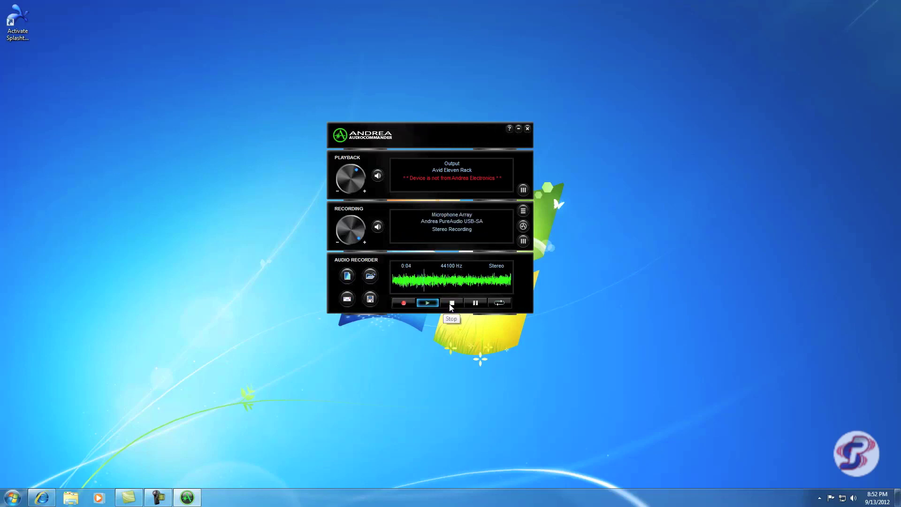
pyautogui.click(449, 303)
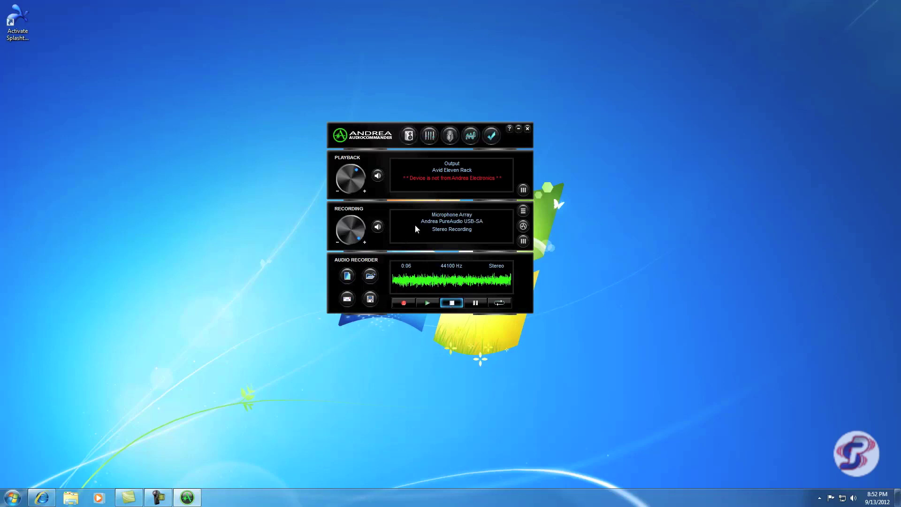
pyautogui.moveTo(386, 133); pyautogui.dragTo(398, 161)
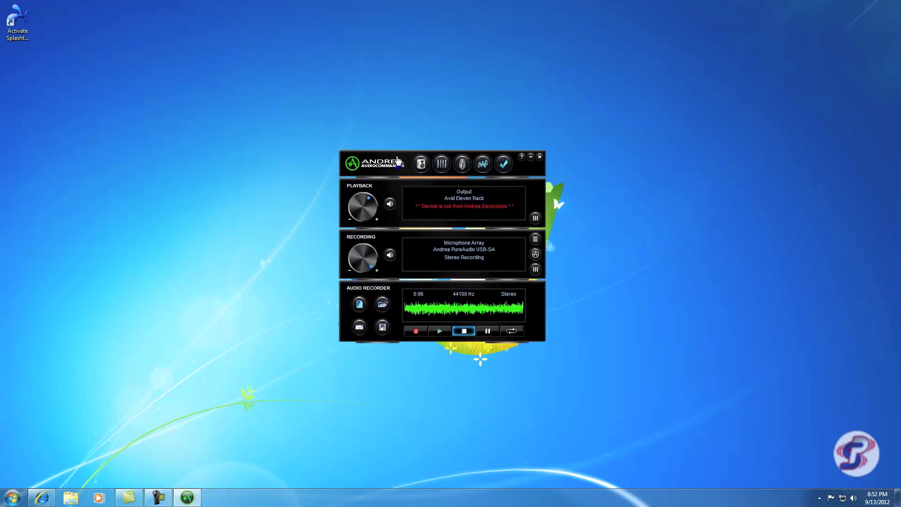